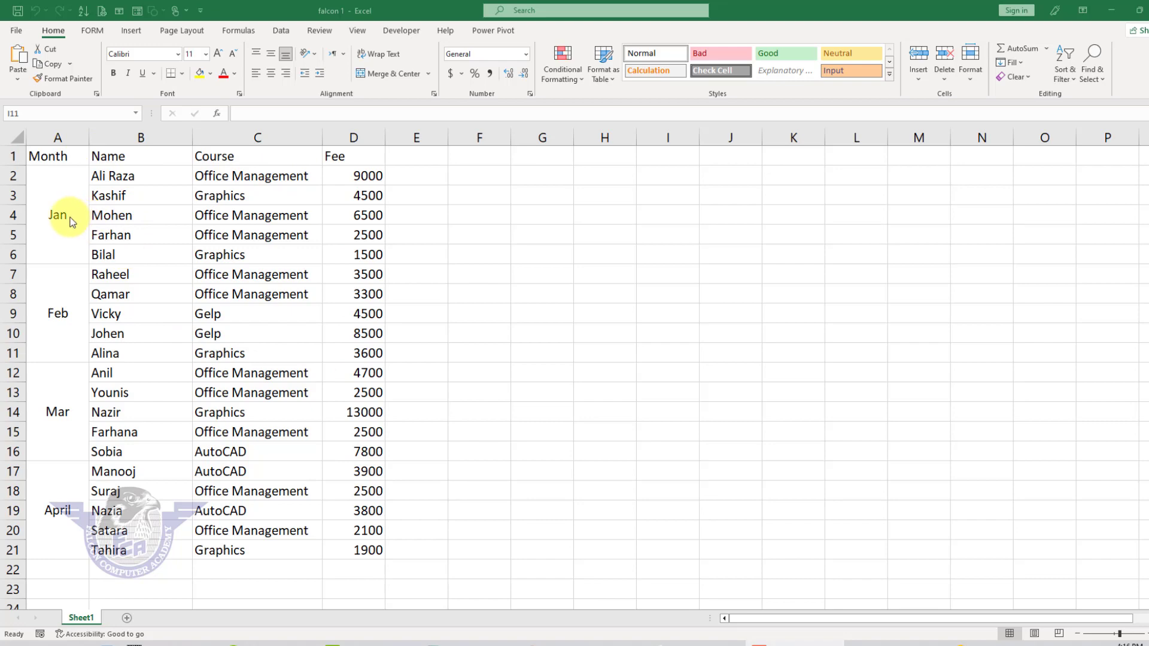
- Select the Jan, Feb, Mar and April month blocks in turn to reveal their merged cells
drag(67, 218, 353, 216)
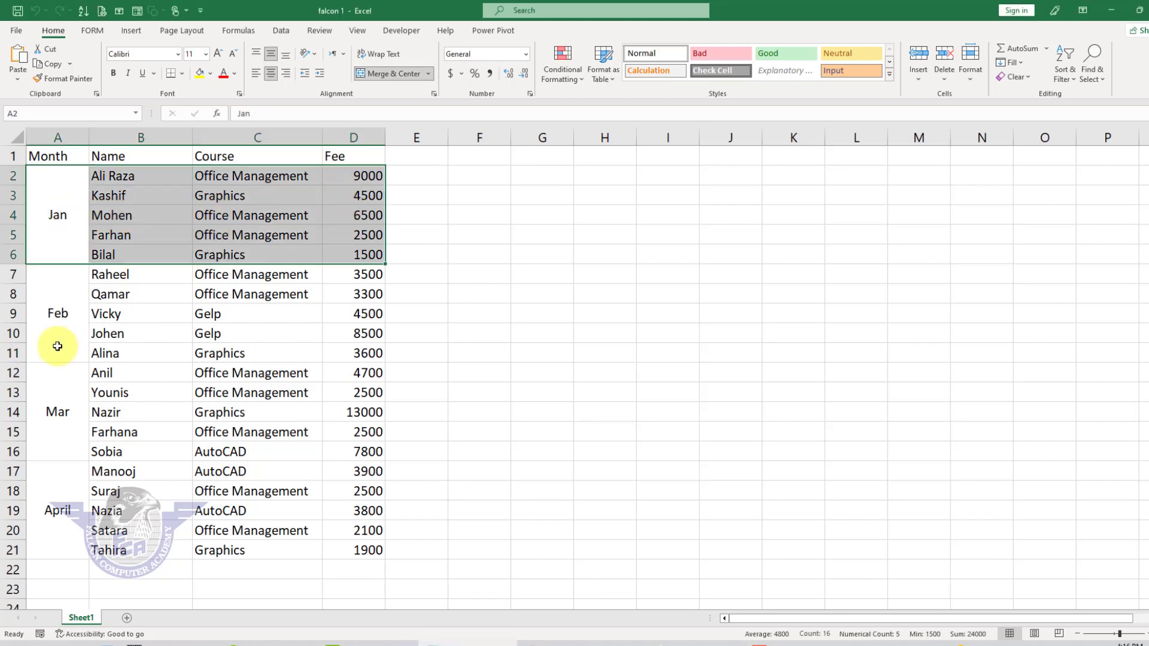
drag(57, 345, 321, 341)
drag(64, 430, 349, 431)
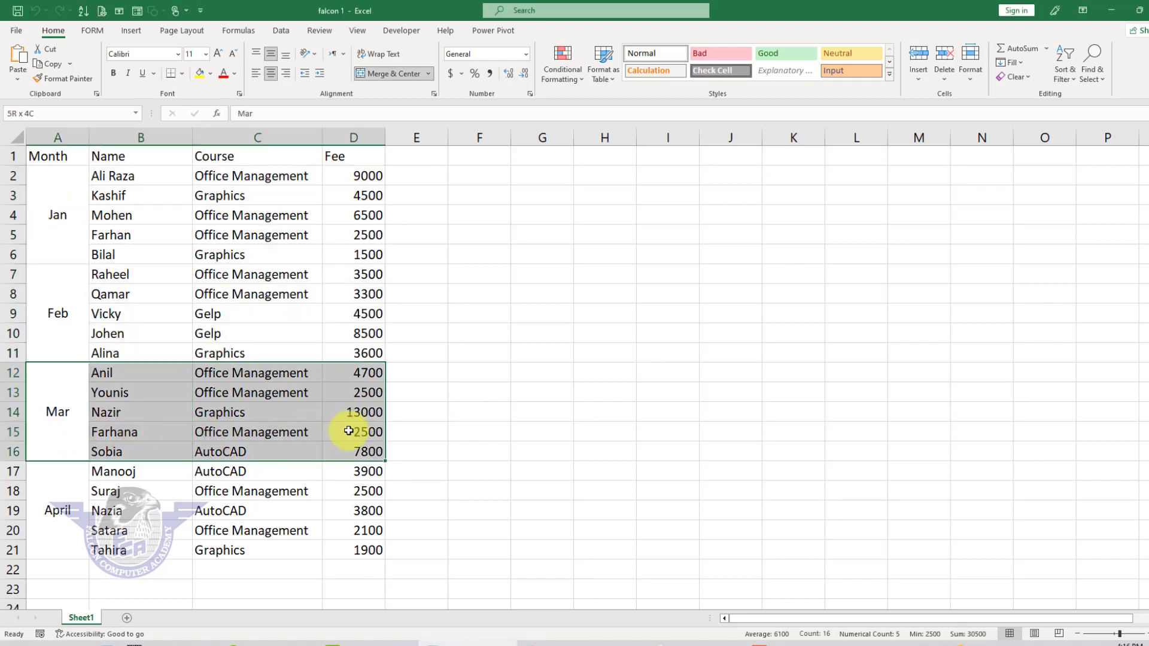
drag(72, 525, 361, 524)
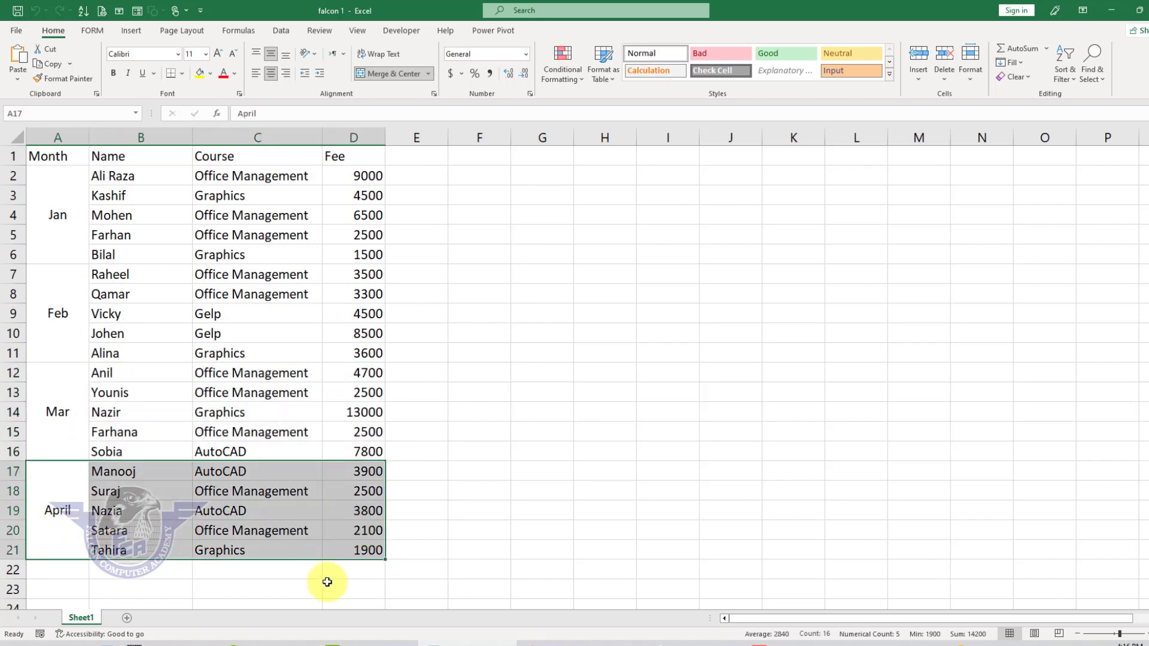
click(257, 547)
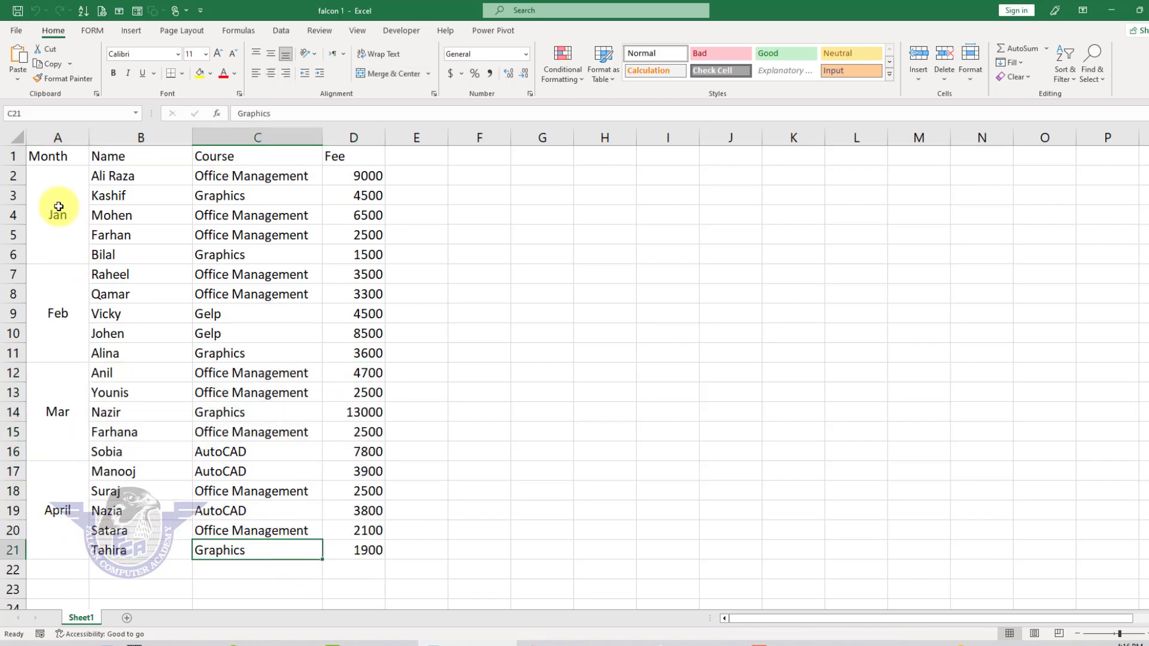
- Inspect the merged Jan cell, then select the full data range A1:D21
click(64, 175)
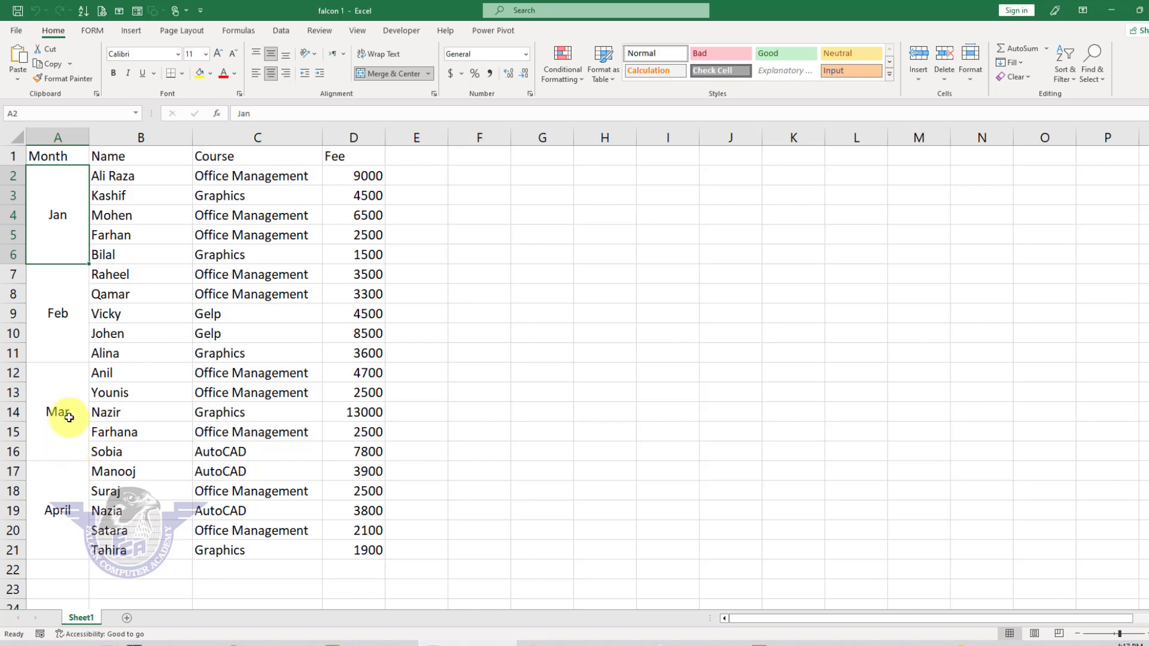
click(150, 355)
drag(63, 157, 357, 525)
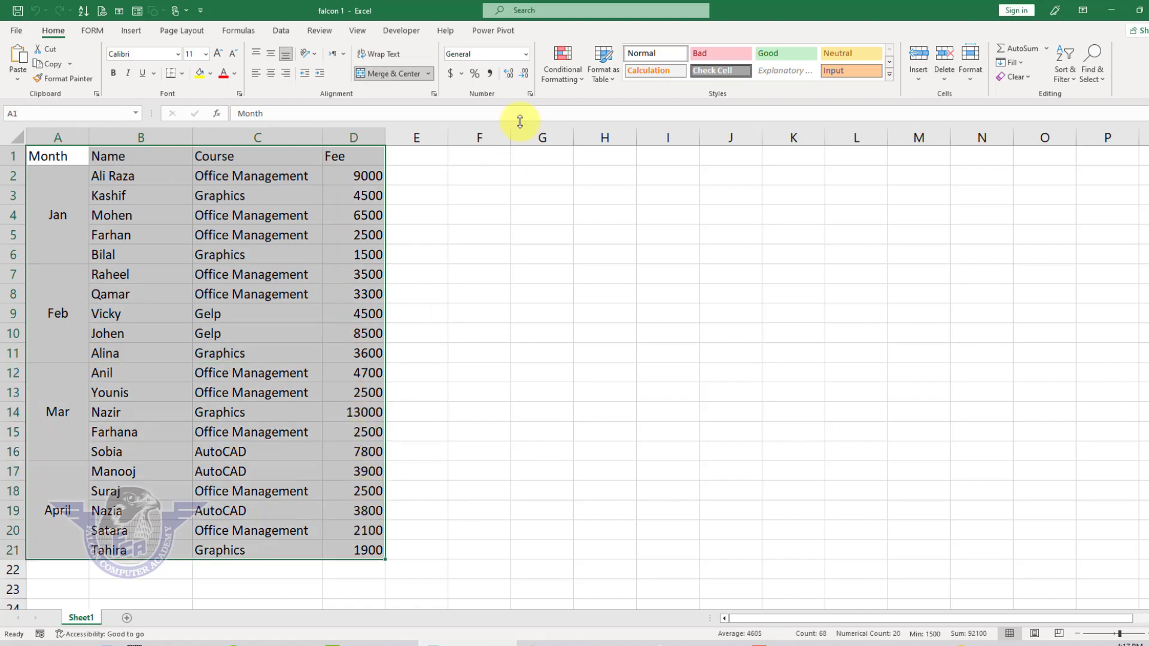
- Send the range to Power Query with From Table/Range, keeping 'My table has headers' checked
click(281, 30)
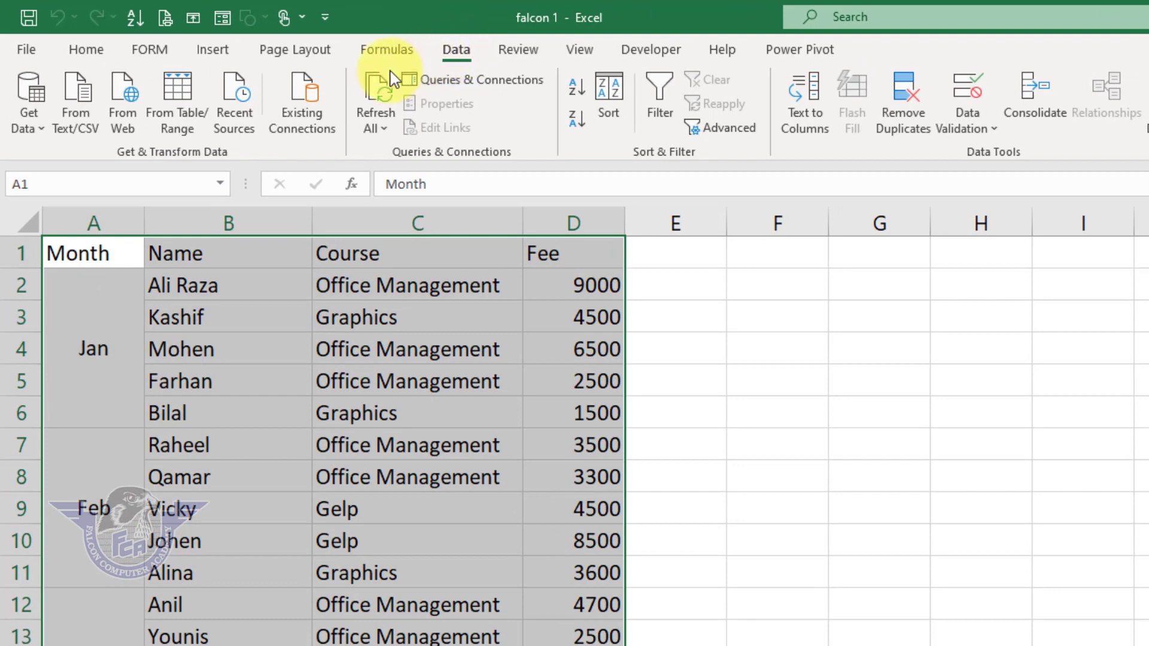
click(179, 95)
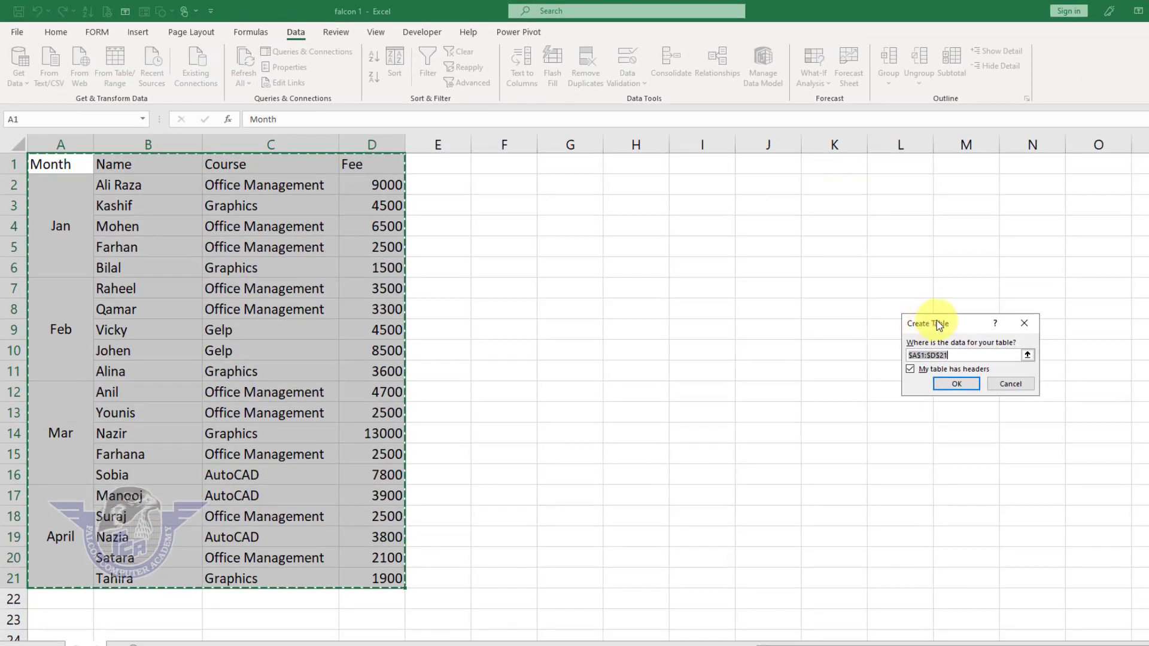
drag(938, 325, 594, 241)
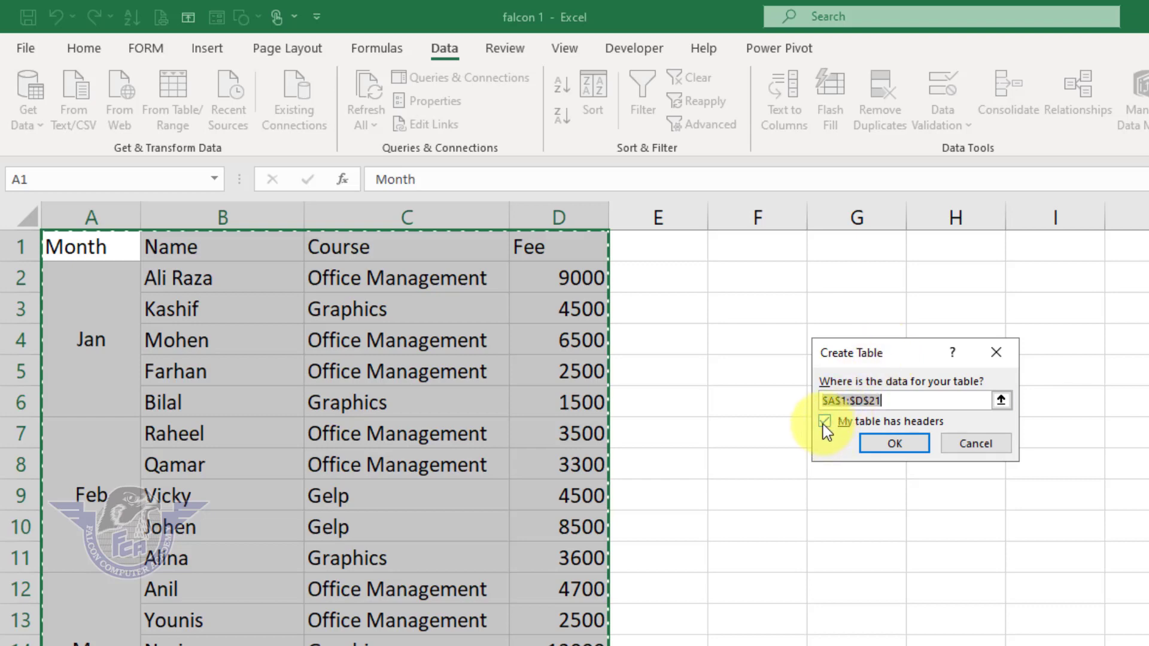
click(894, 443)
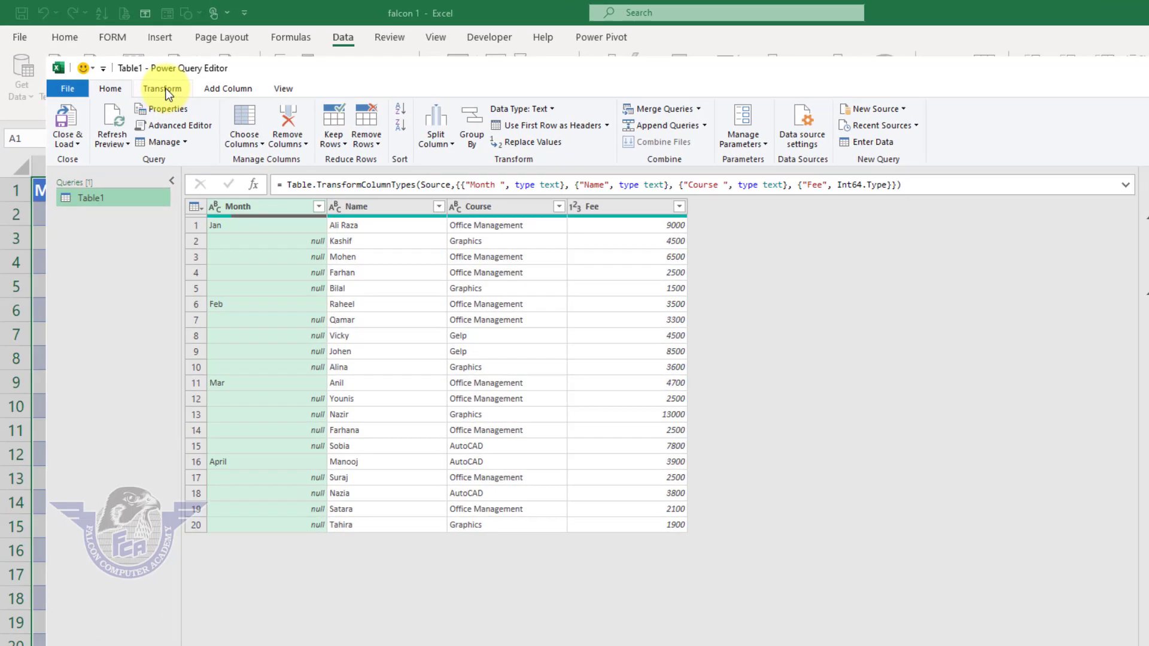
- Apply Transform > Fill > Down to the Month column, replacing nulls with Jan, Feb, Mar or April
click(165, 88)
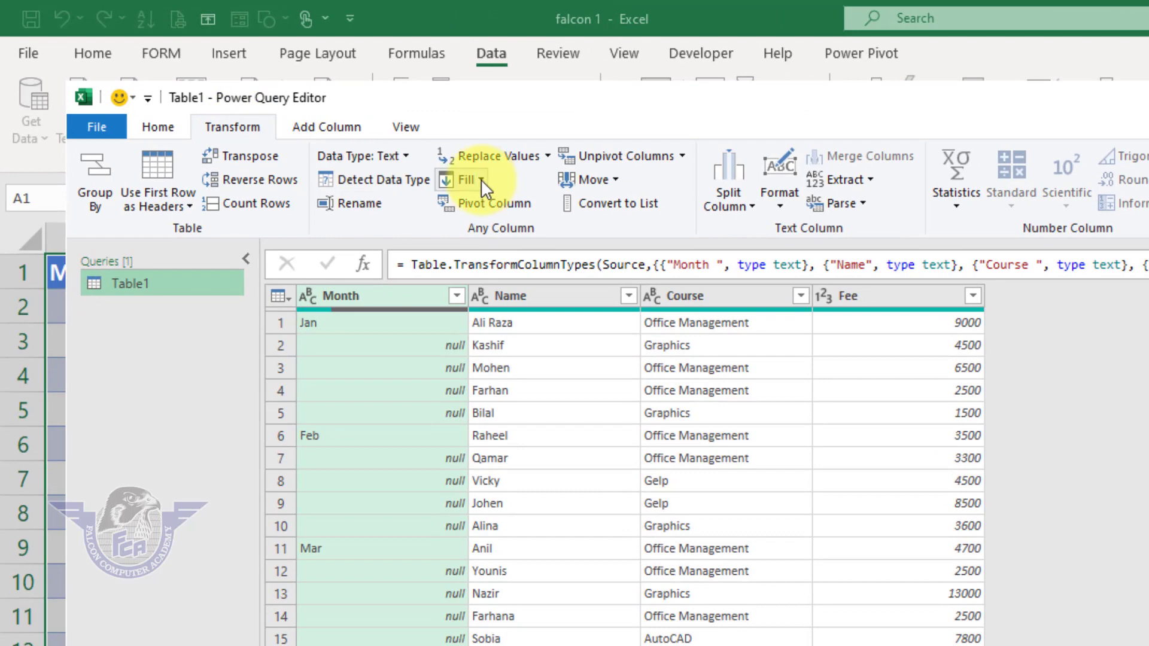
click(479, 178)
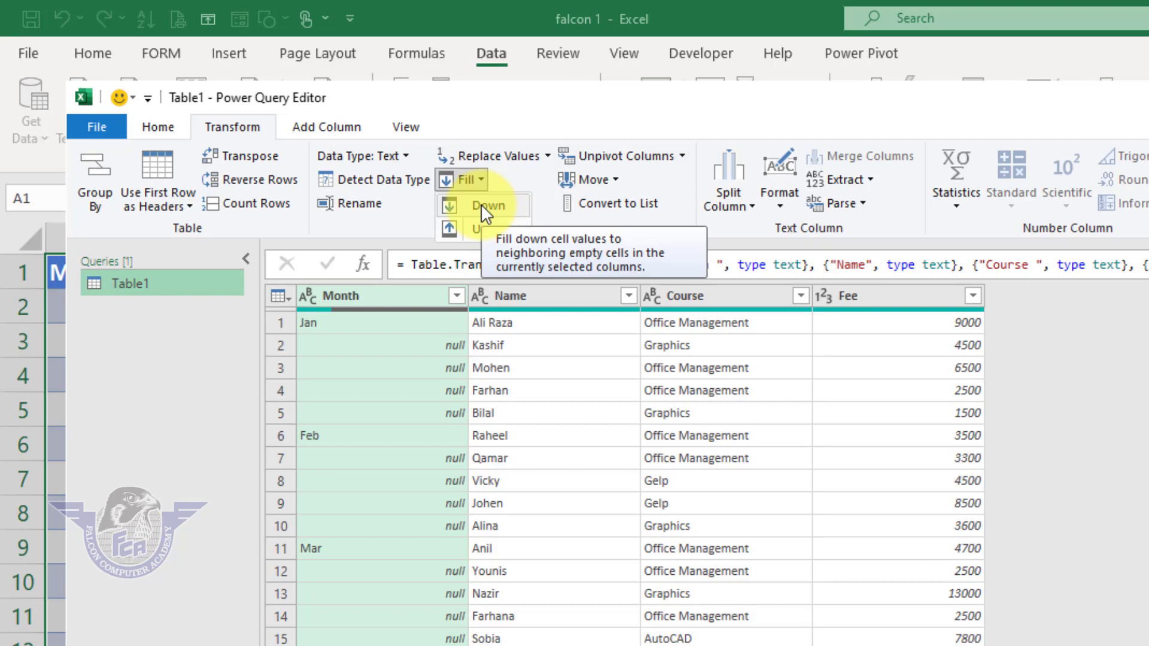
click(479, 204)
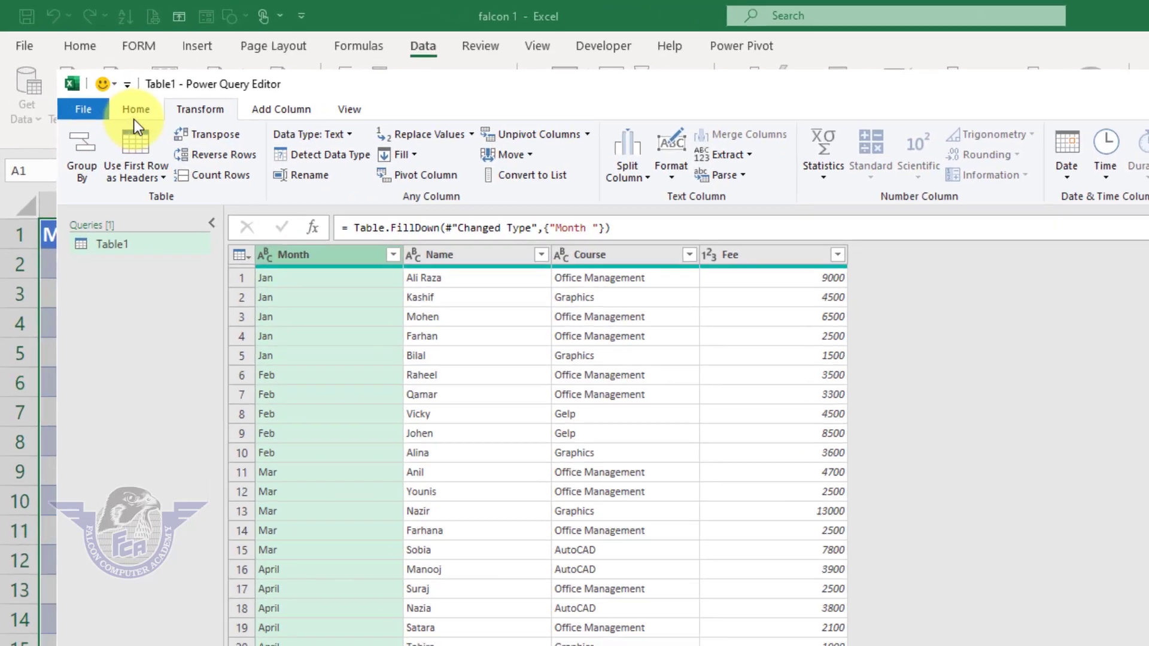
- Close & Load To a PivotChart on the existing worksheet at Sheet1!$I$1
click(112, 91)
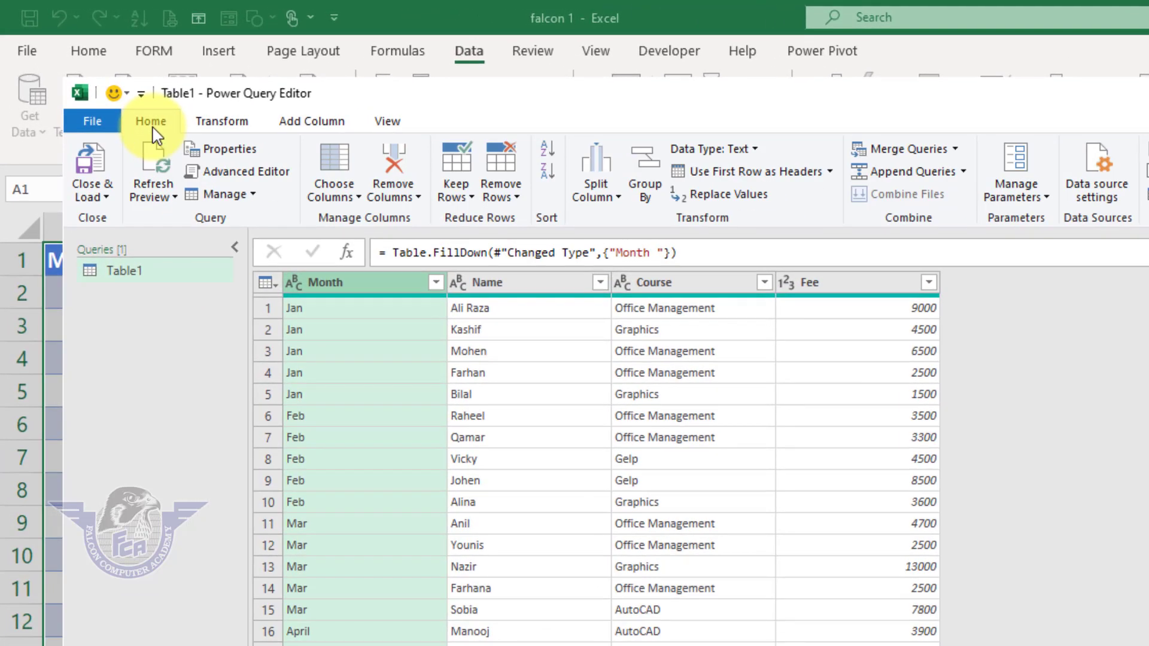
click(113, 203)
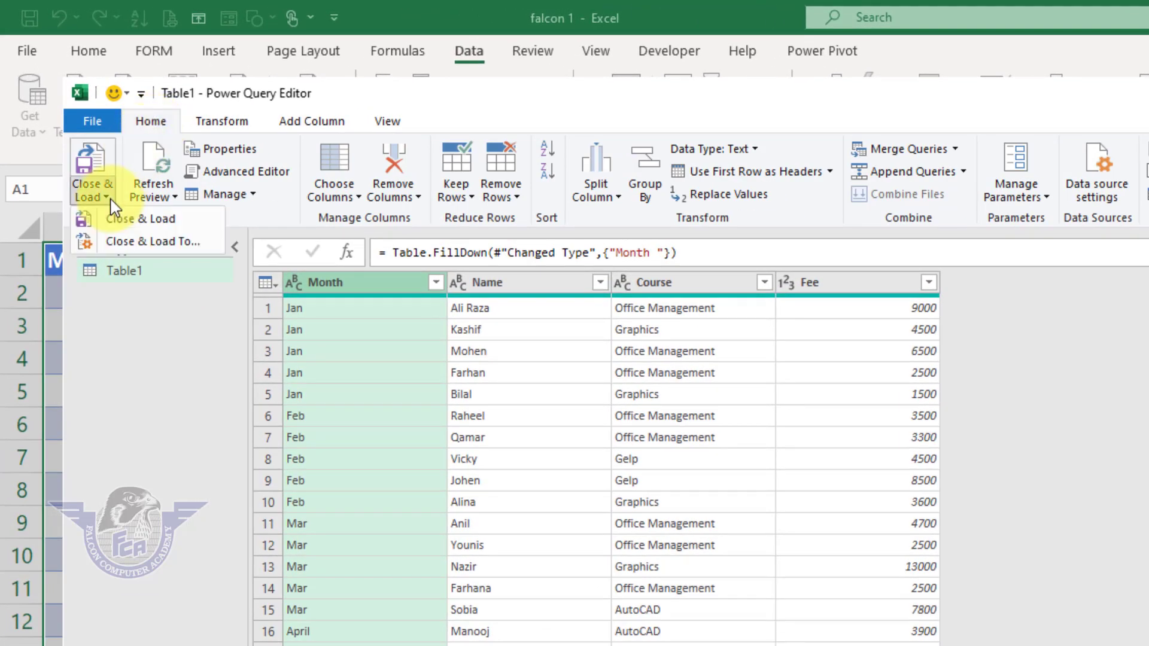
click(142, 245)
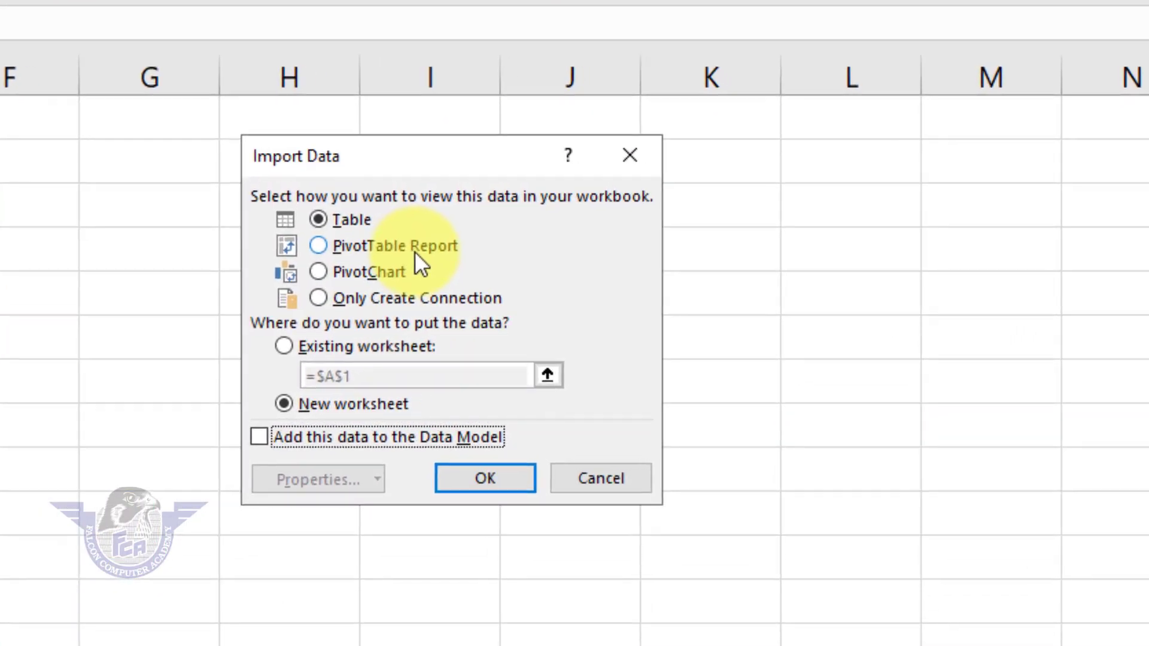
click(415, 251)
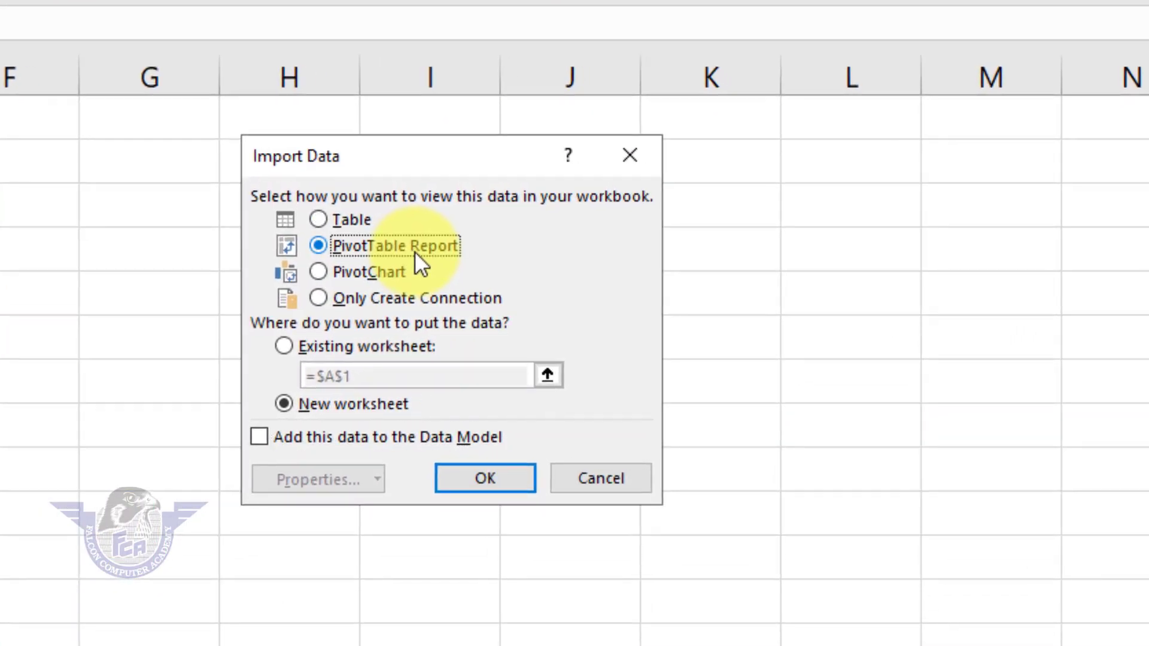
click(376, 278)
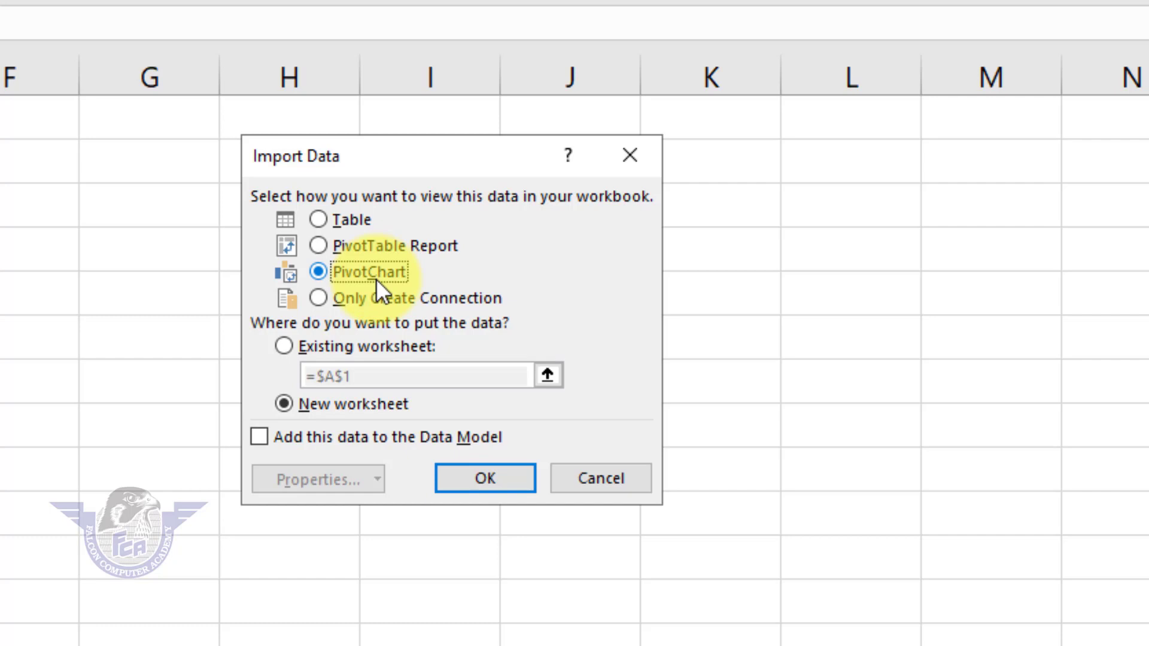
click(337, 350)
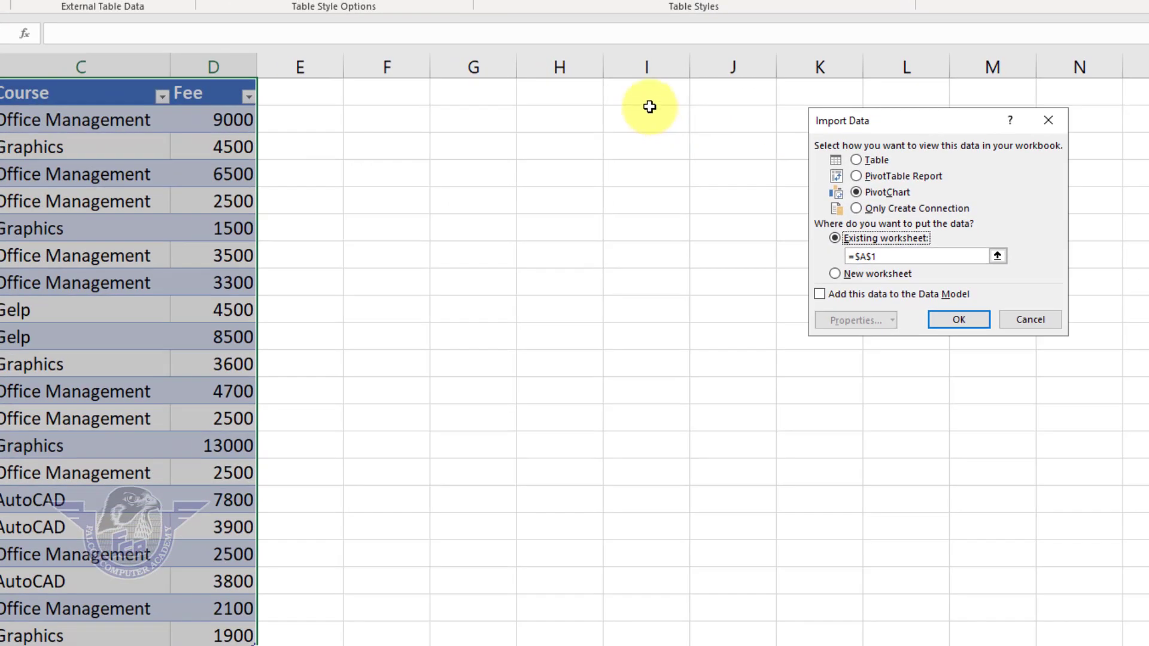
click(652, 98)
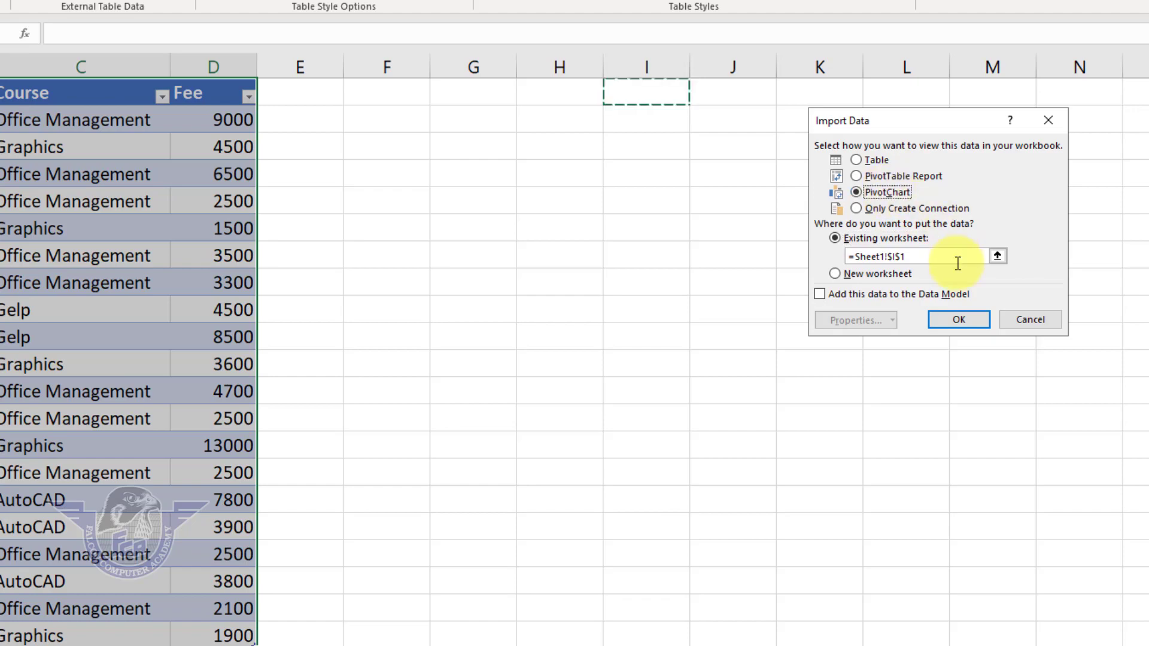
click(956, 317)
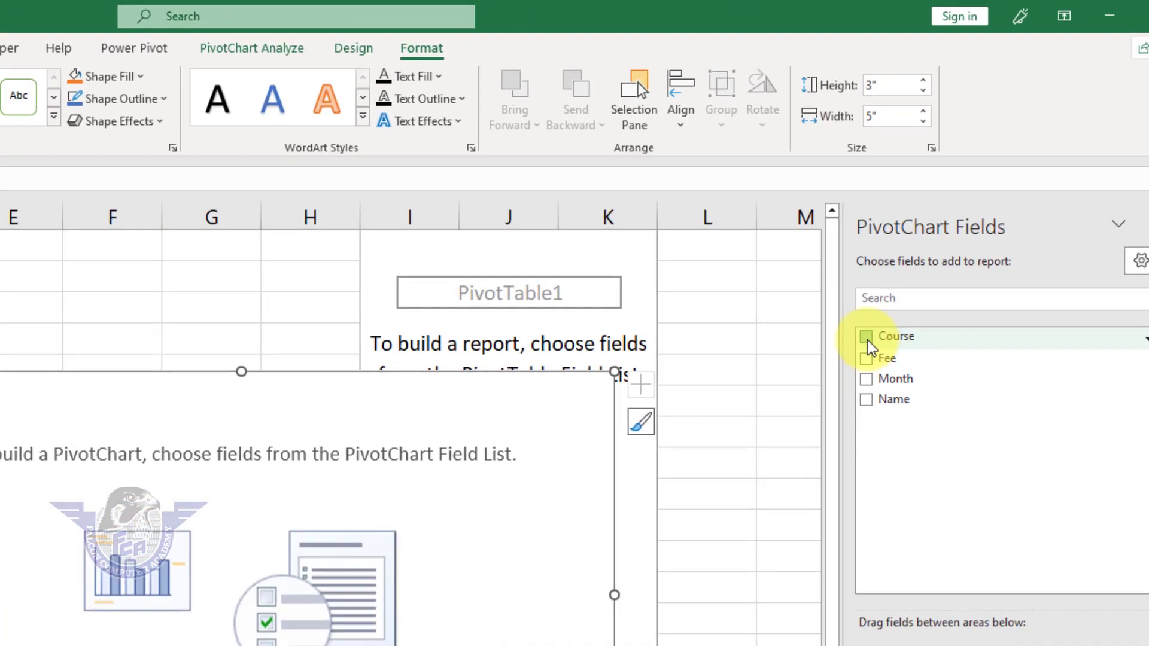
- Add the Course, Fee and Month fields to chart Sum of Fee by course and month
click(867, 339)
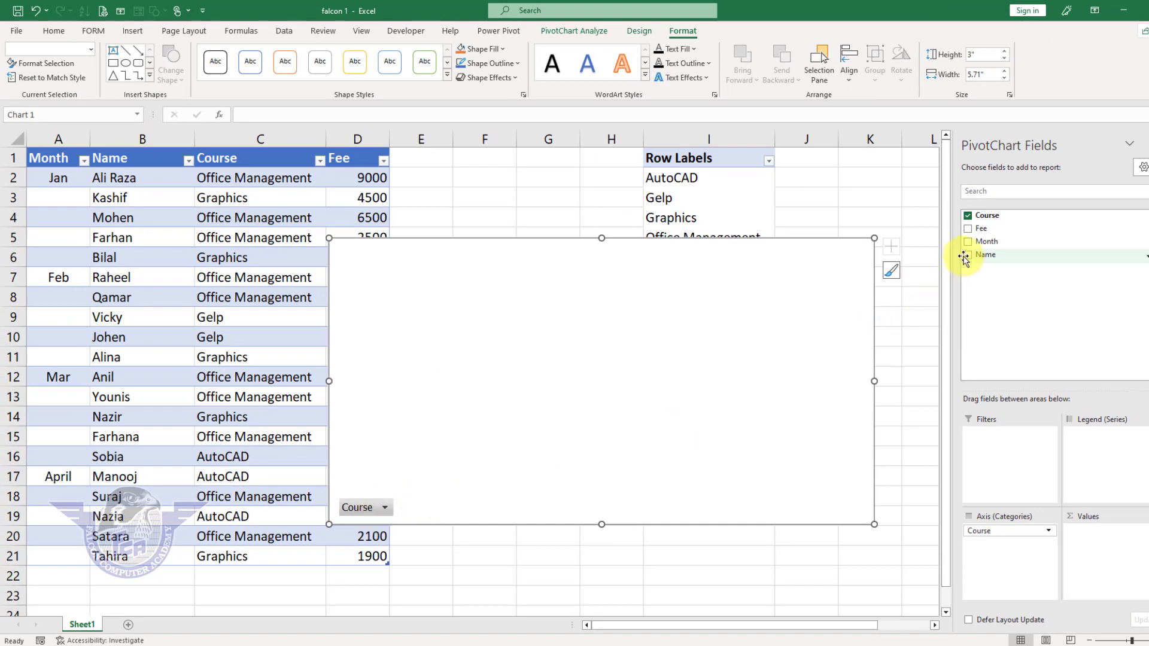
click(967, 228)
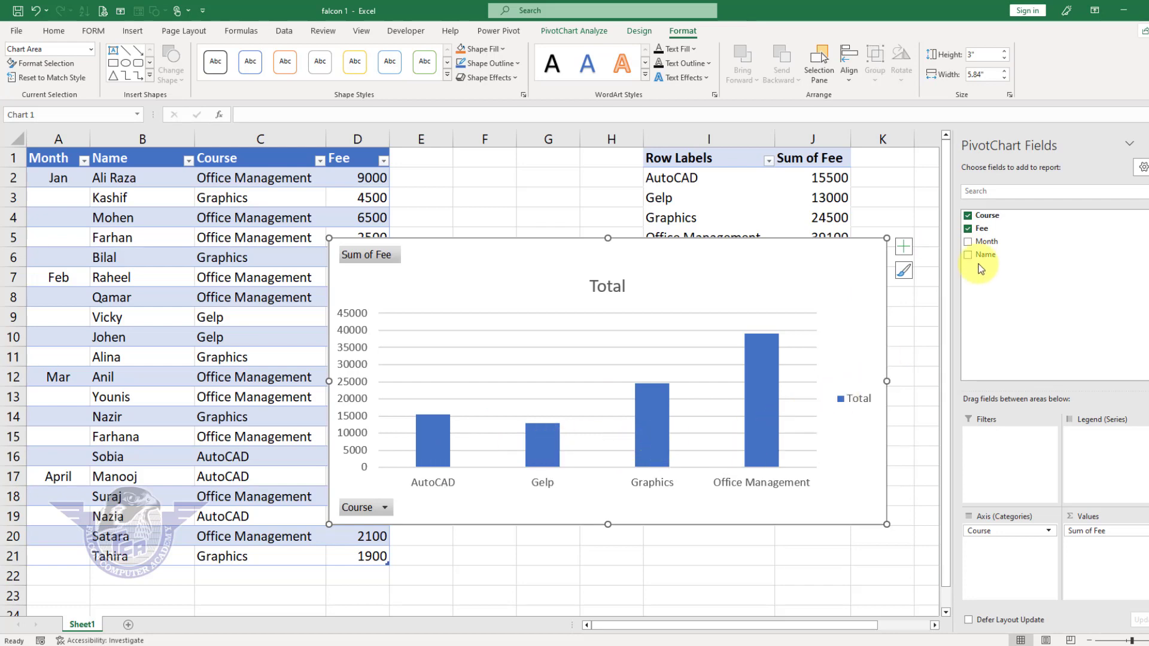
click(968, 241)
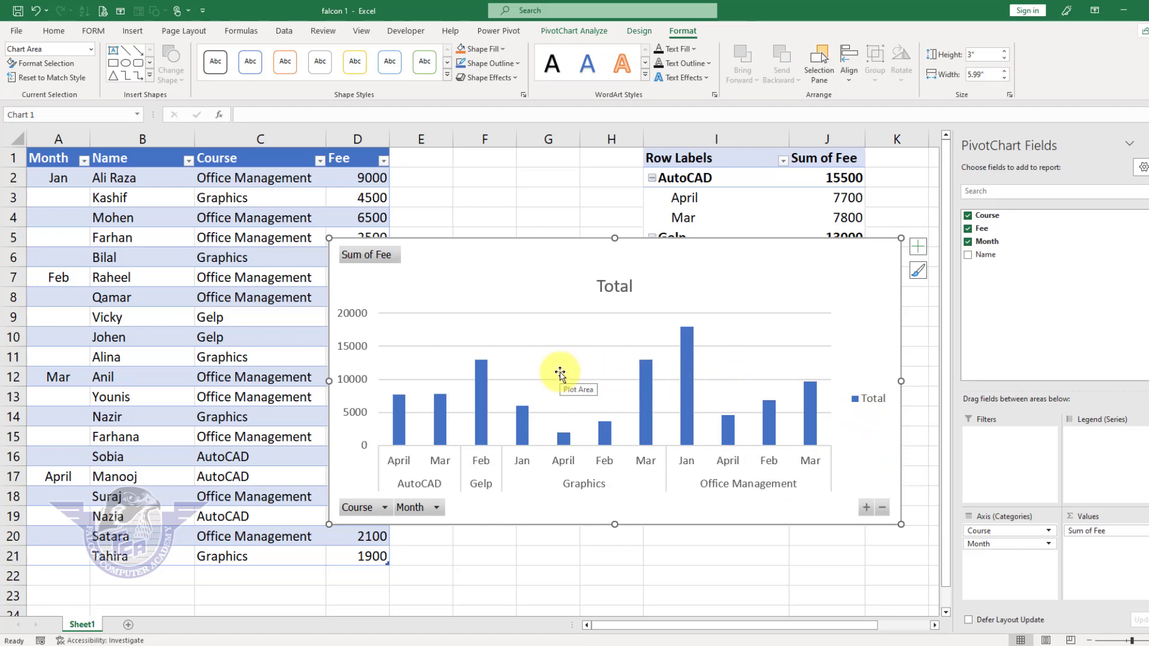
- Move the PivotChart below the pivot table, then select the whole course-fee table
mouse_move(651, 262)
mouse_down()
mouse_move(722, 262)
mouse_move(736, 412)
mouse_up()
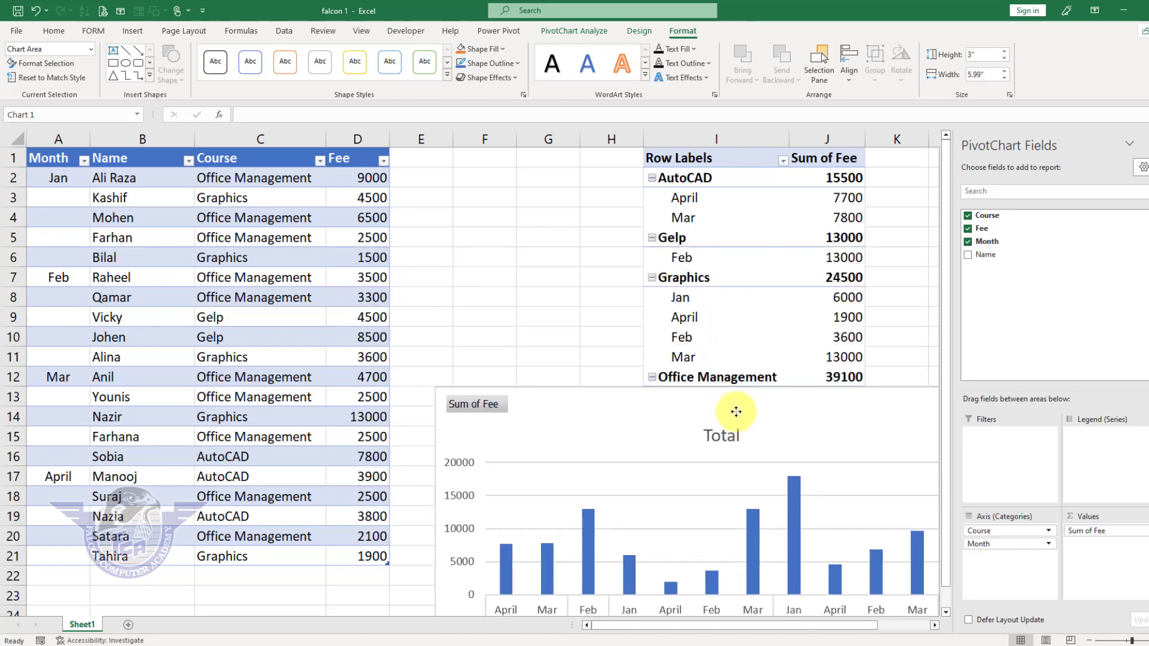
click(275, 413)
key(ctrl+a)
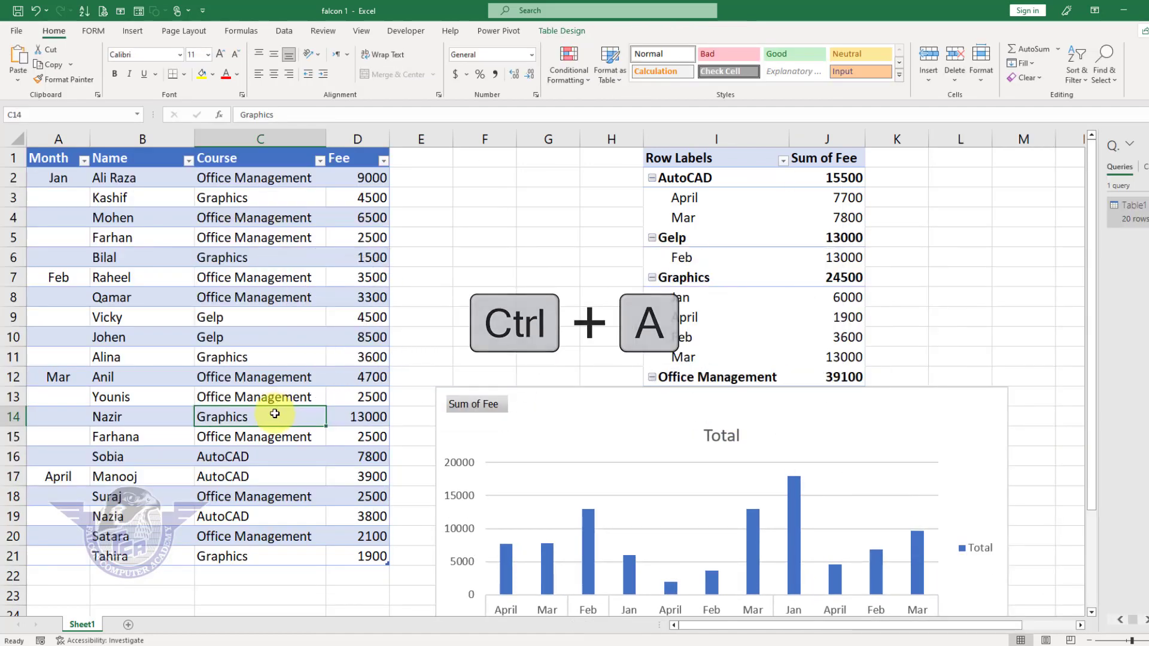
- Open the selected course-fee table in Power Query with From Table/Range
key(ctrl+a)
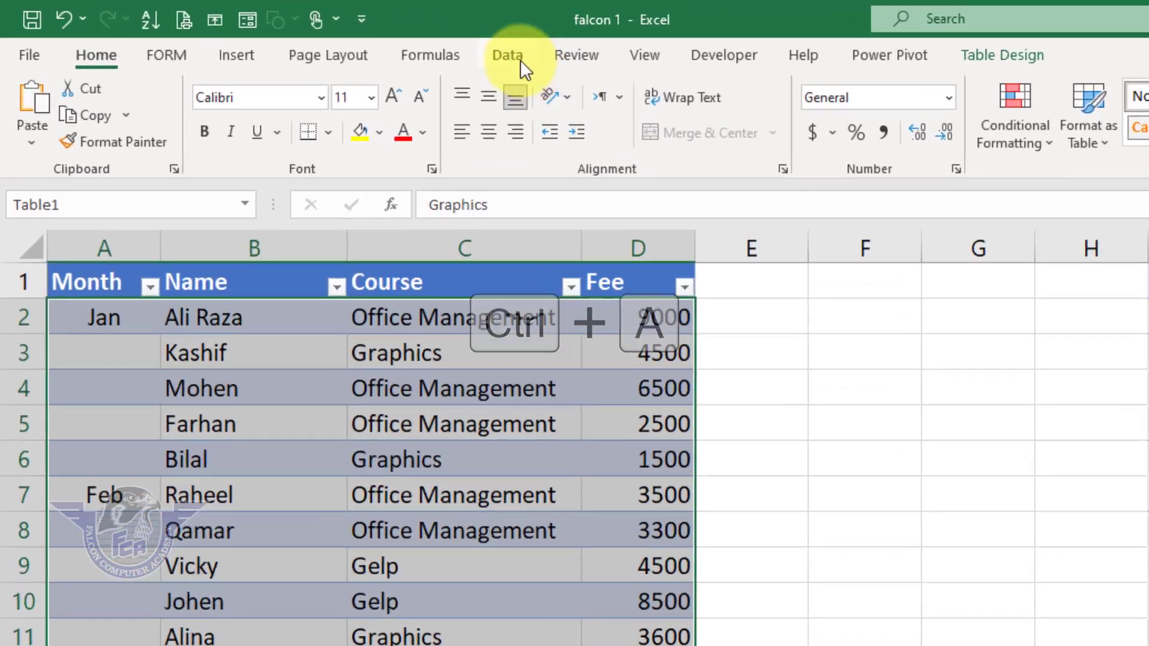
click(286, 32)
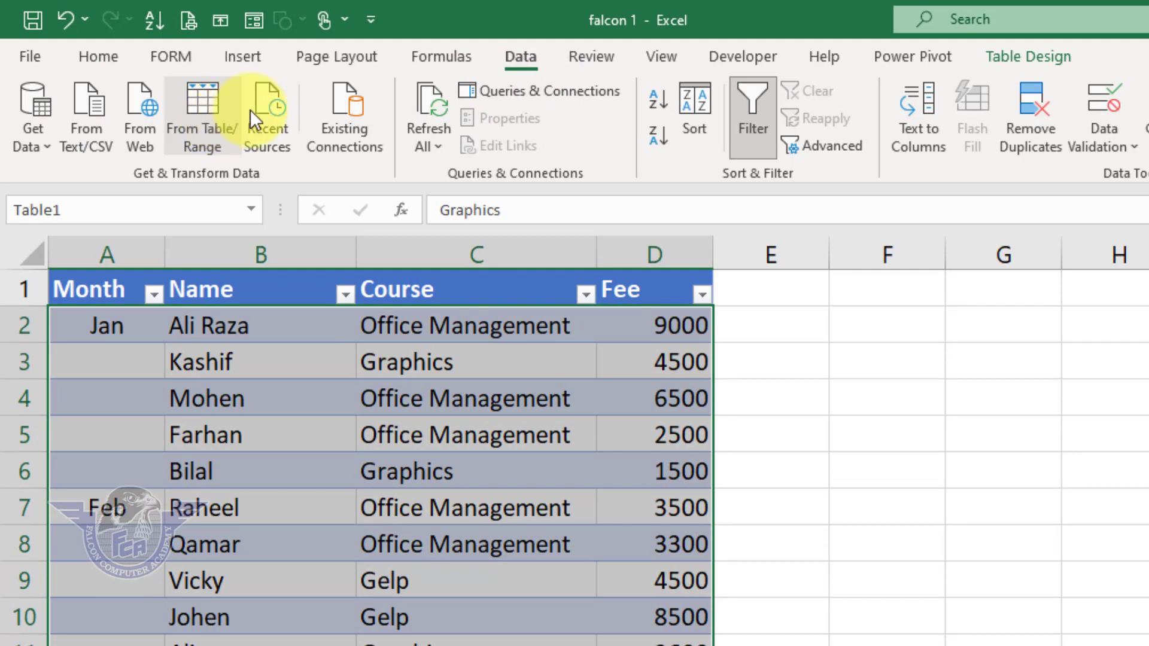
click(205, 105)
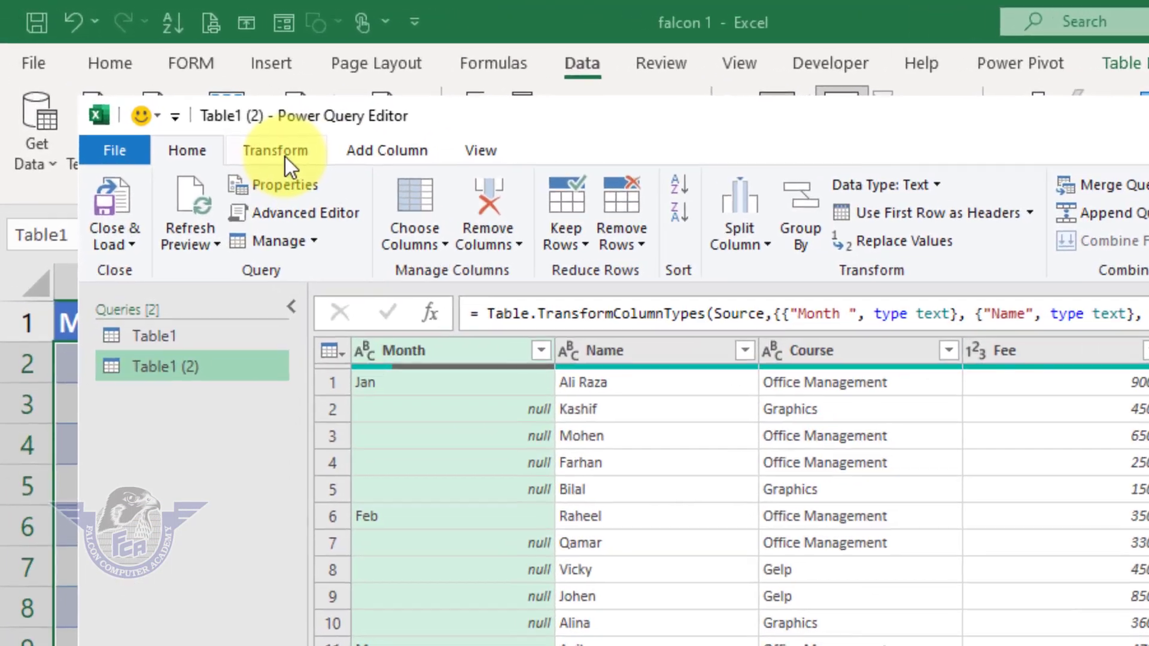
- Fill the Month column down in the new Table1 (2) query, then open its load options
click(284, 157)
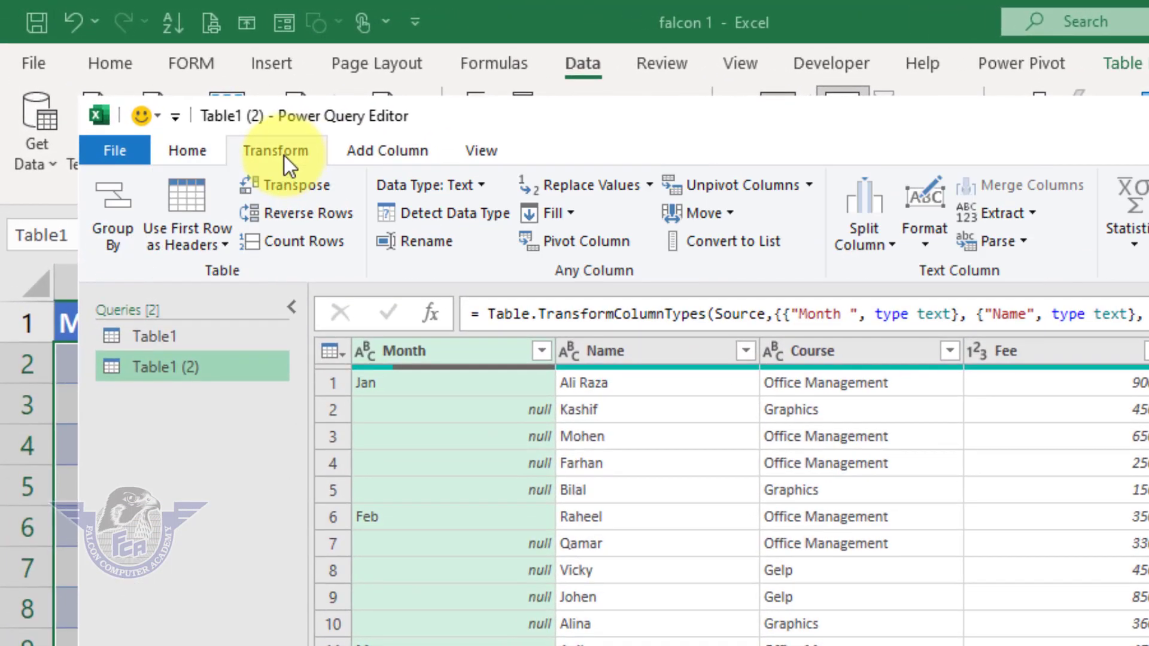
click(562, 214)
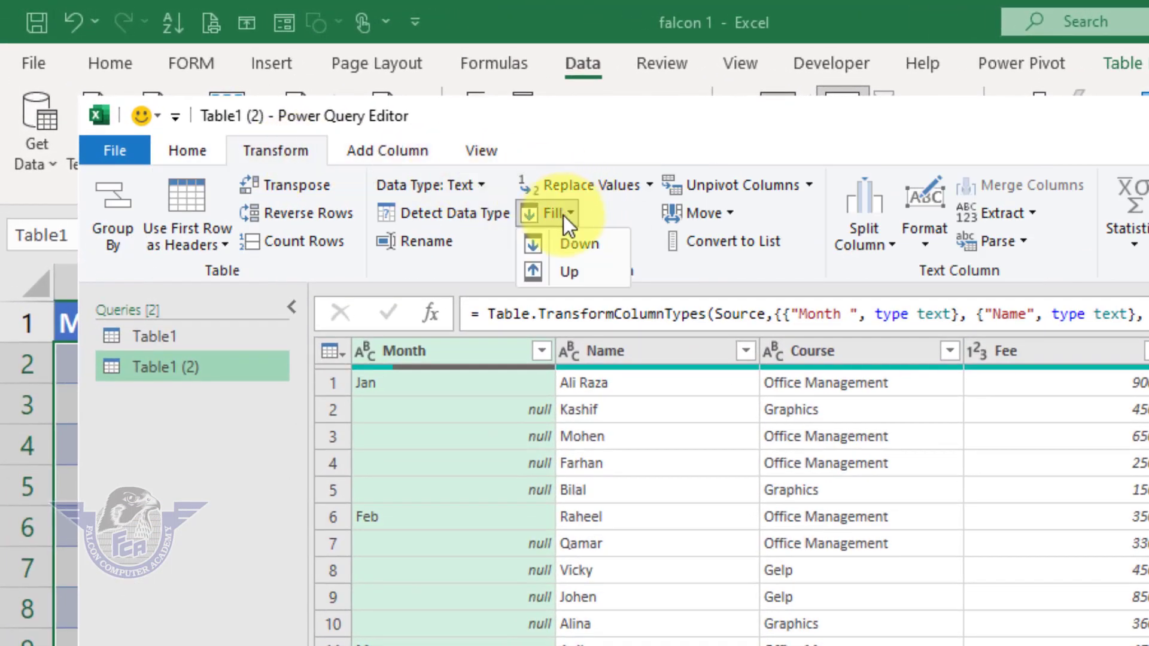
click(575, 243)
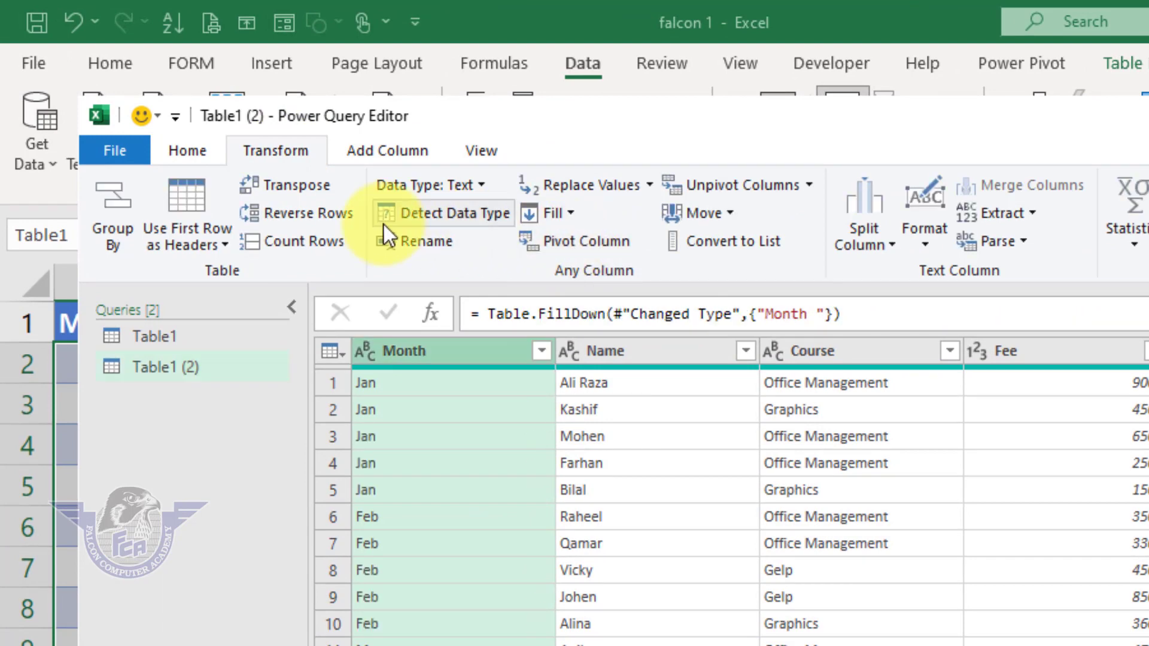
click(199, 154)
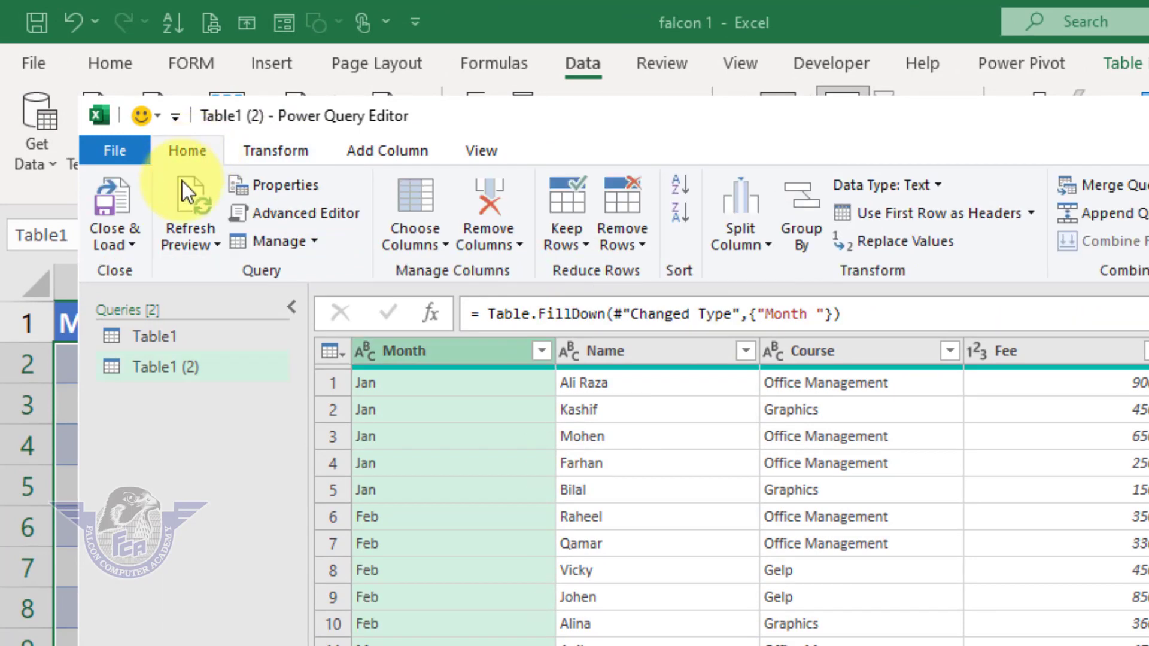
click(138, 246)
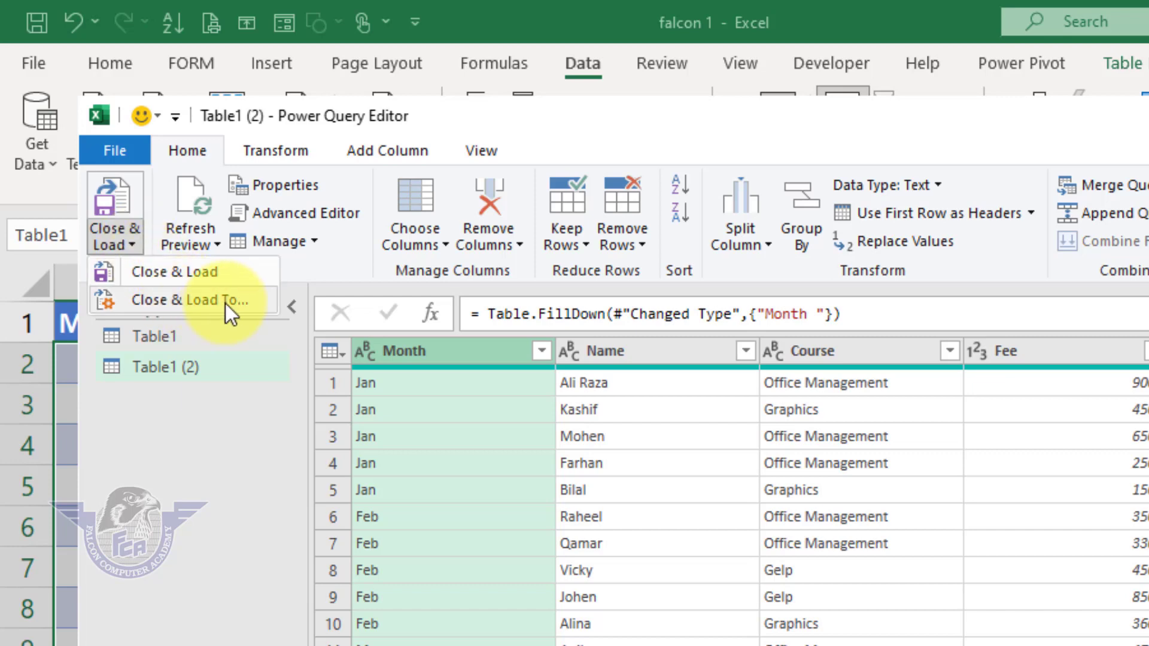
- Load the filled query onto a new Table1 (2) sheet and review its rows
click(207, 277)
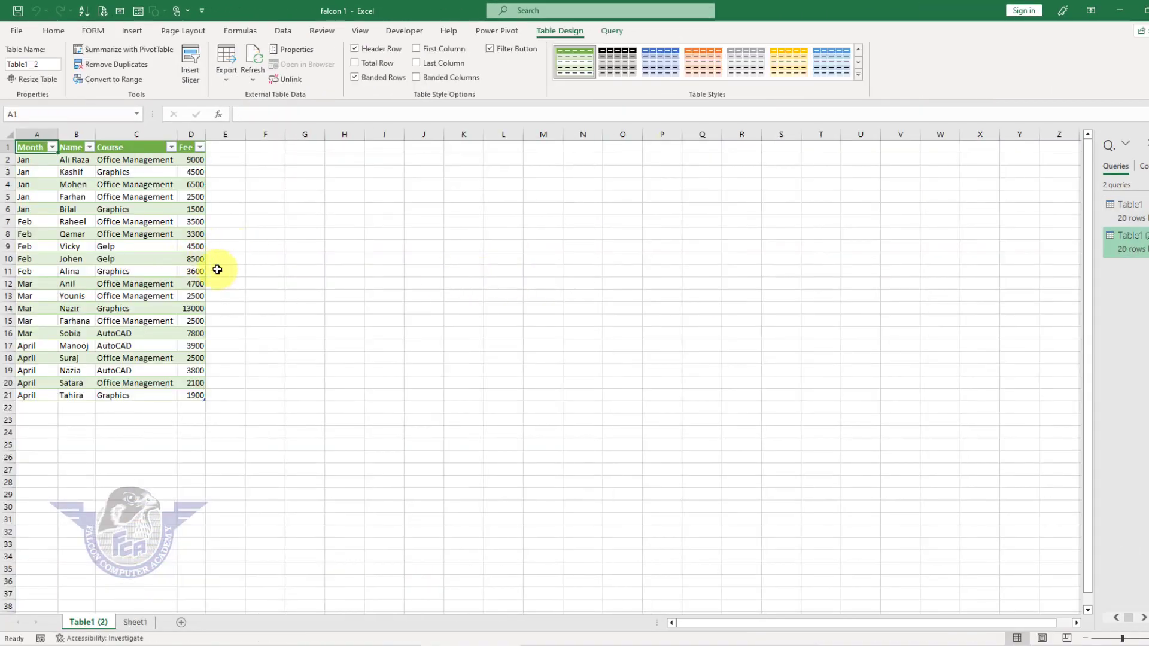
click(252, 270)
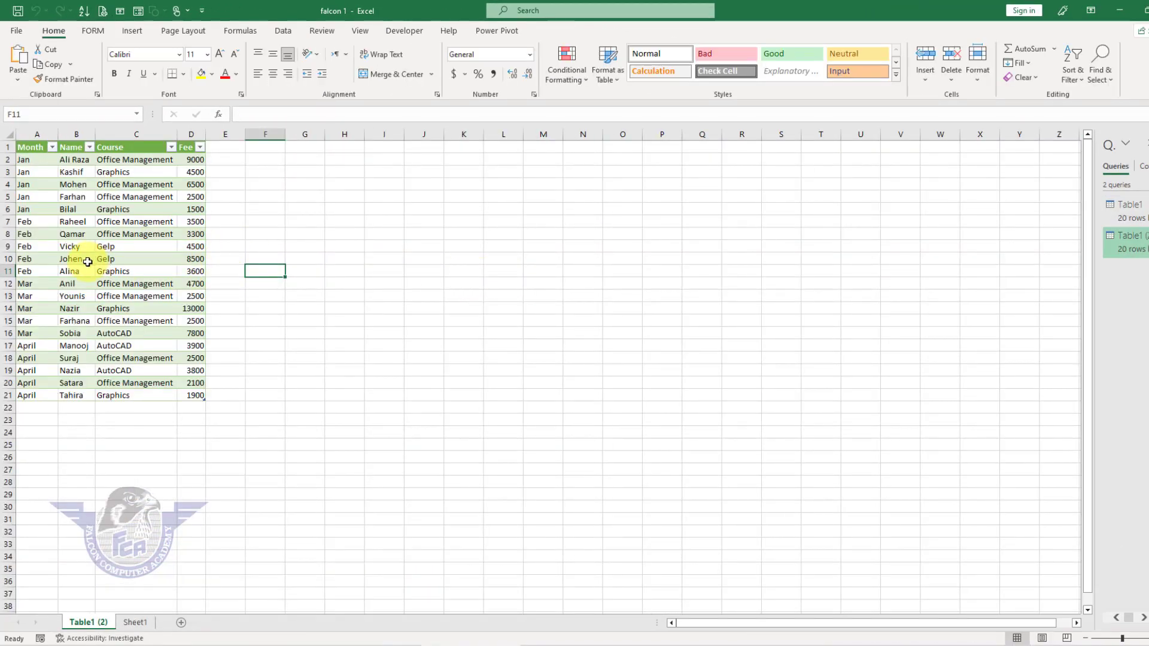
ctrl+scroll(88, 262, up, 4)
ctrl+scroll(88, 262, up, 1)
ctrl+scroll(96, 264, down, 1)
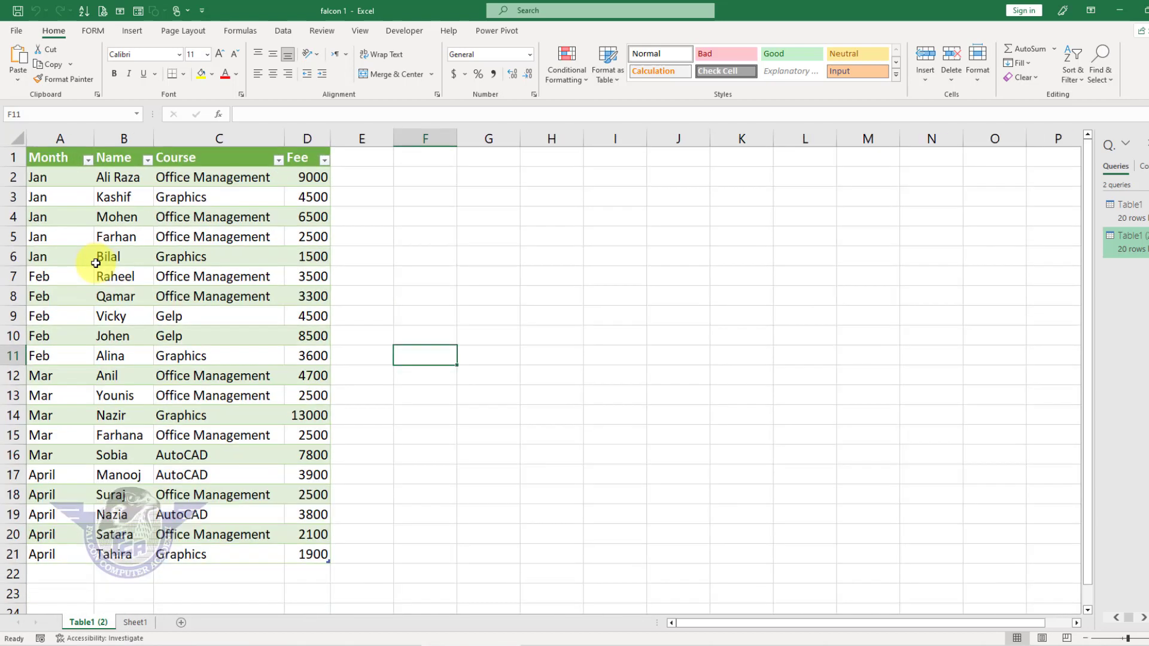